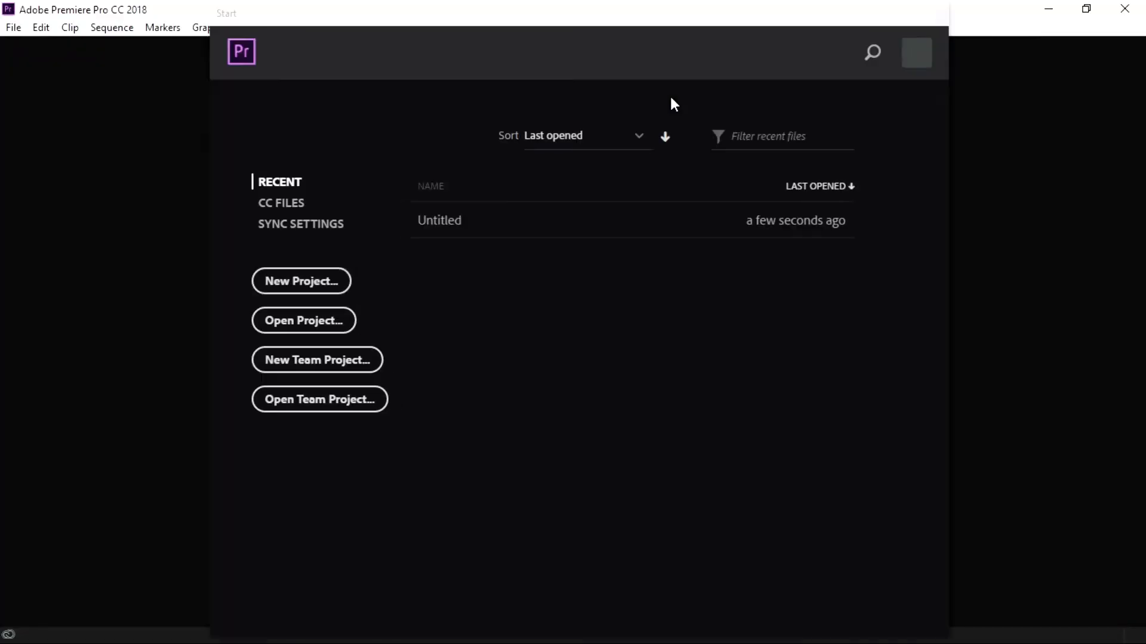
Sort the Start screen's recent projects list by Name, ascending.
click(583, 196)
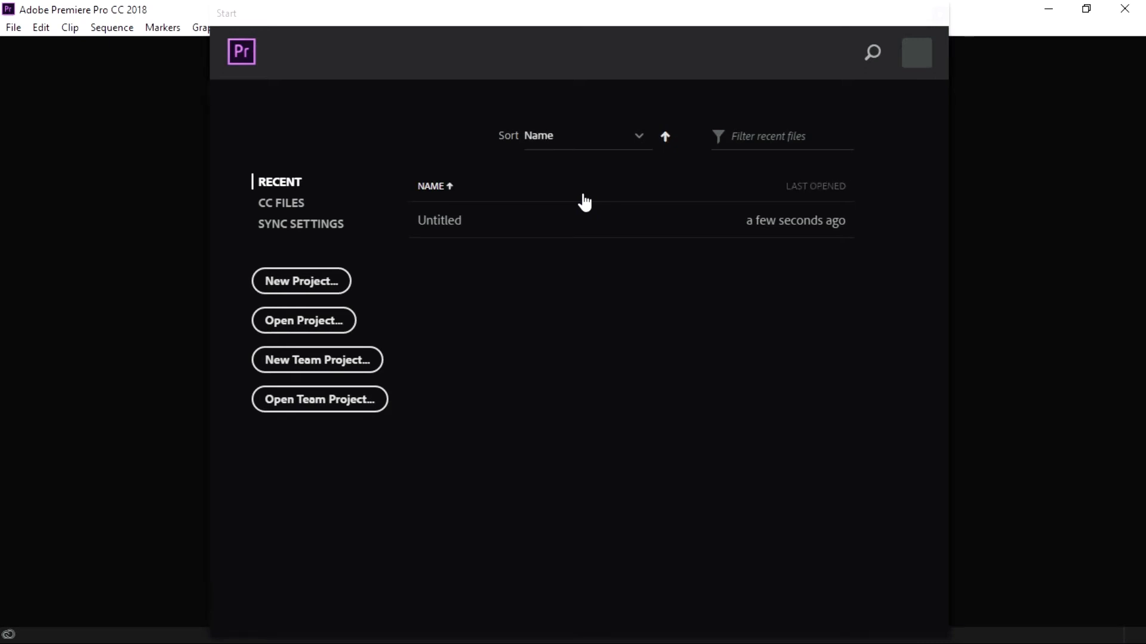
click(578, 143)
click(578, 145)
click(626, 204)
Start a new project named SNS CREATIONS, located in D:\EDIT for my video.
click(302, 278)
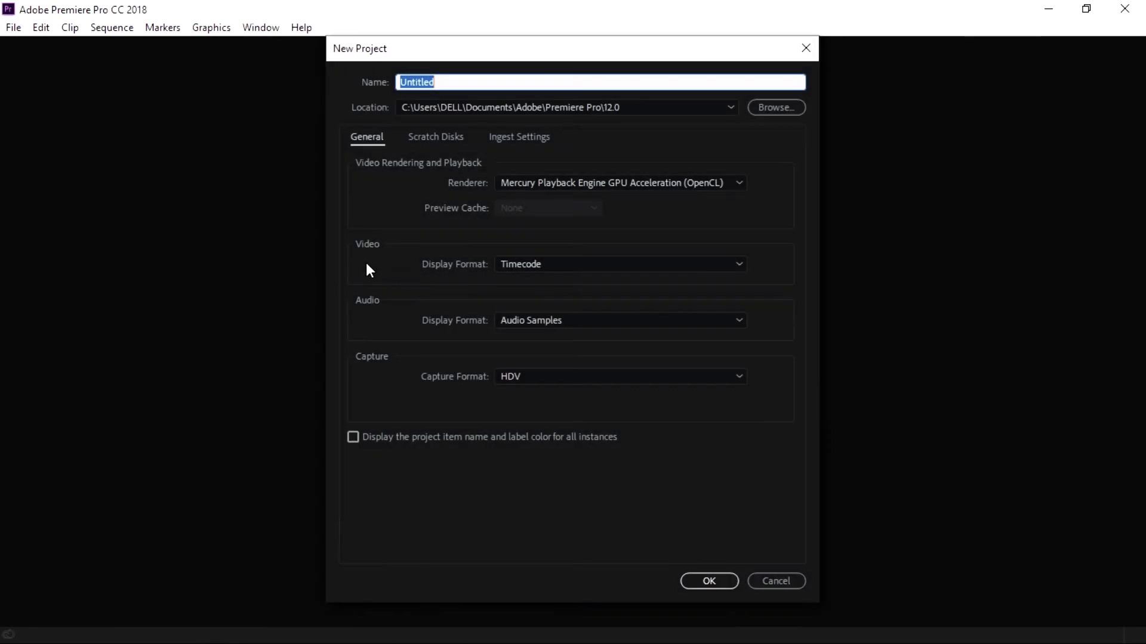
click(520, 80)
text(EAT)
text(IONS)
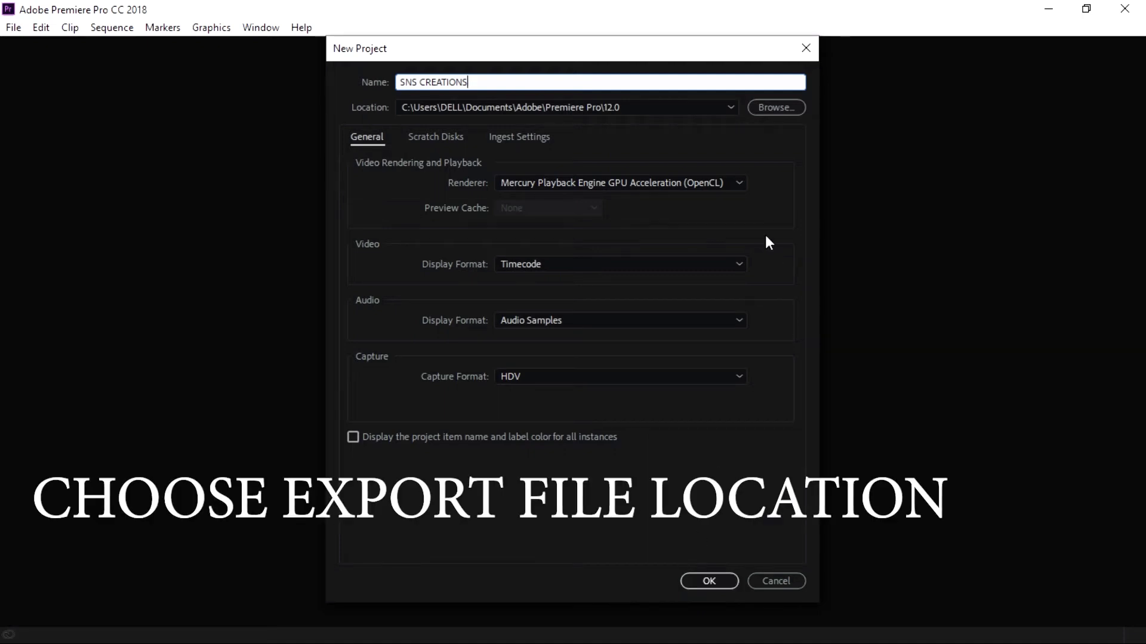
click(763, 108)
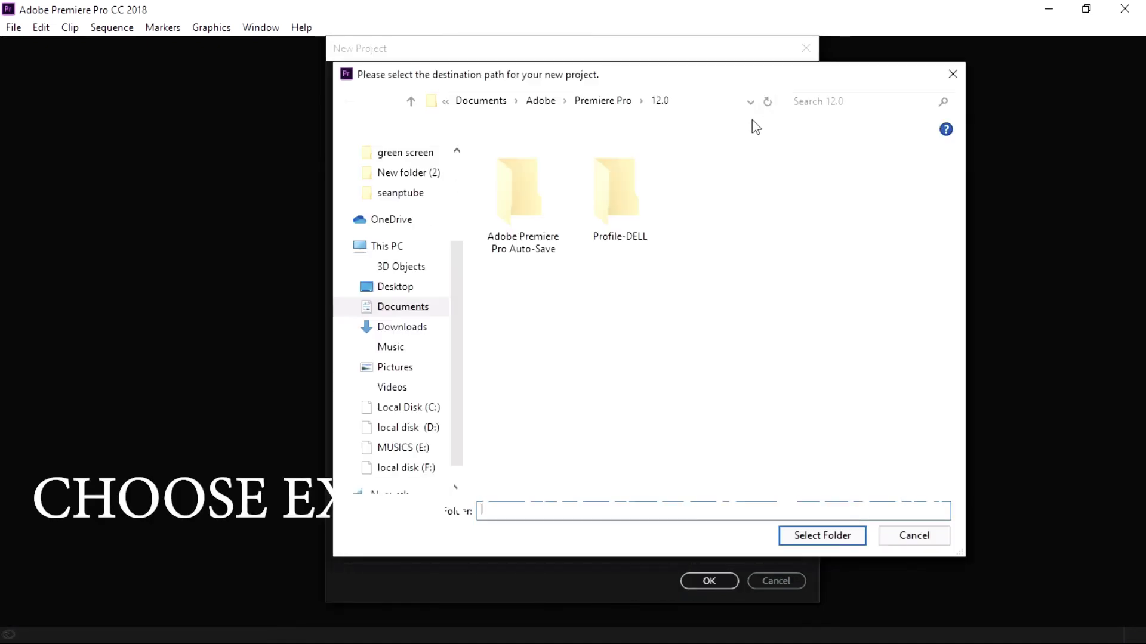
click(411, 408)
click(412, 428)
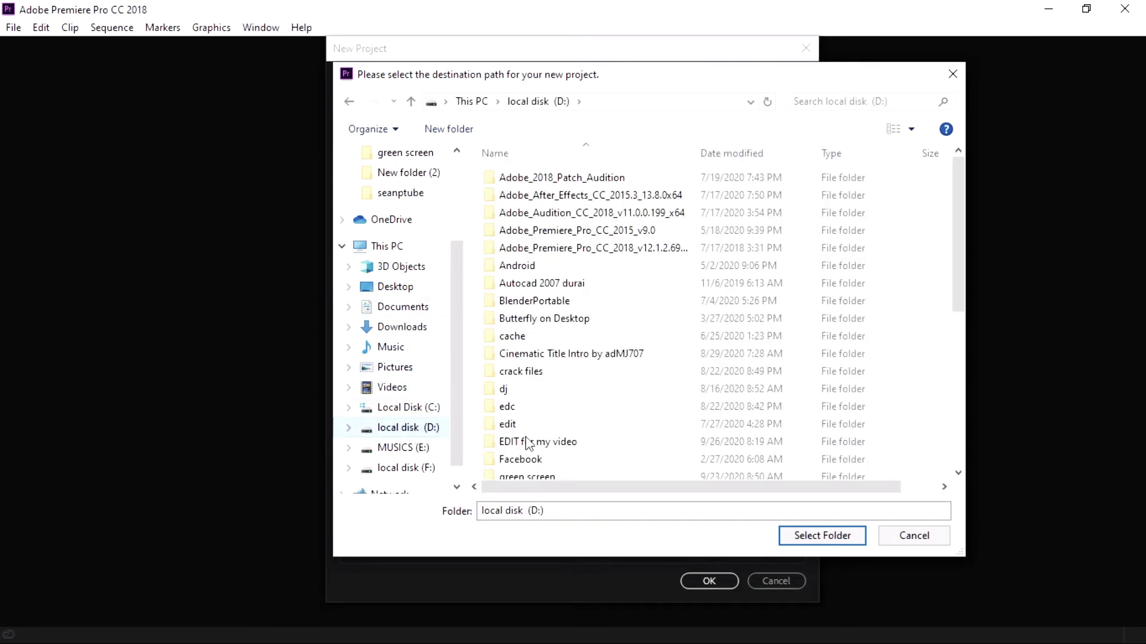
scroll(527, 445, down, 6)
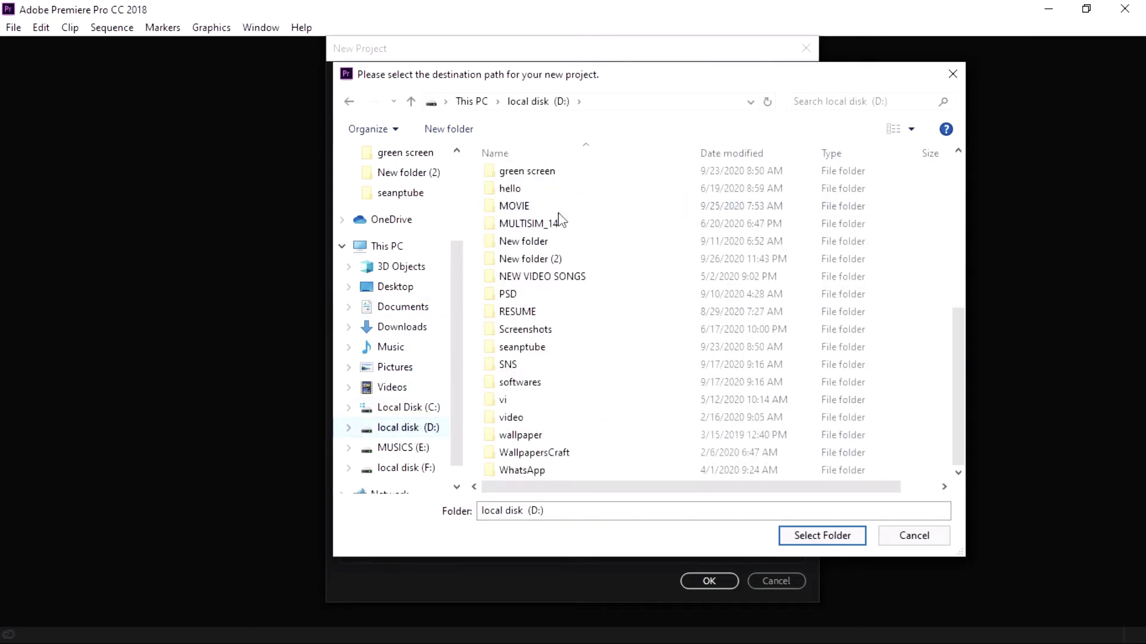
scroll(560, 193, up, 5)
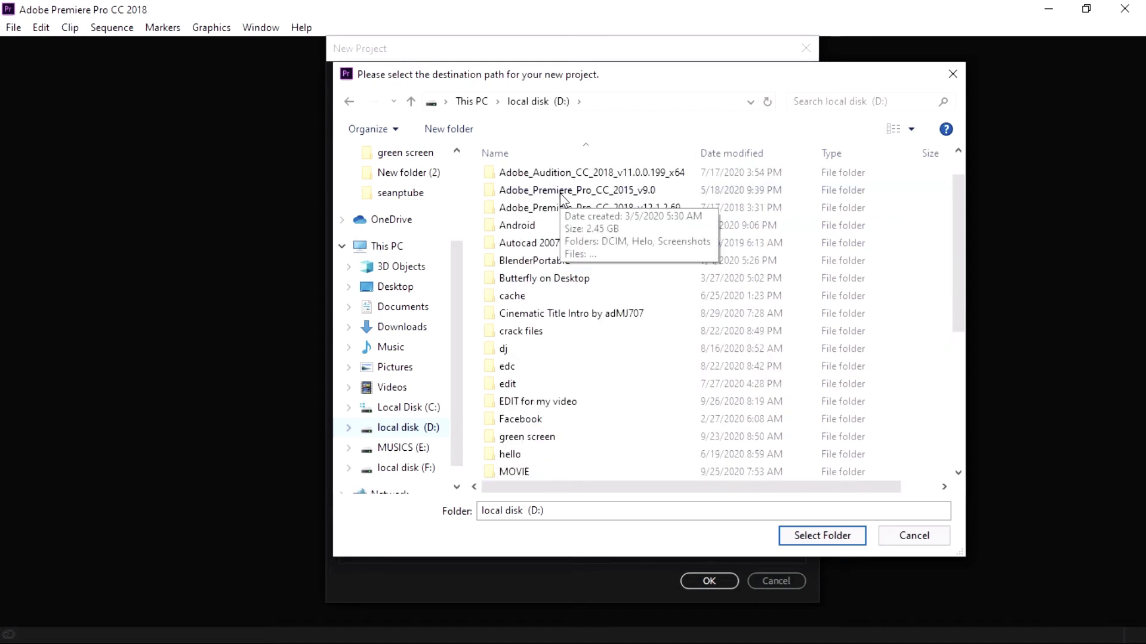
click(564, 402)
double_click(564, 402)
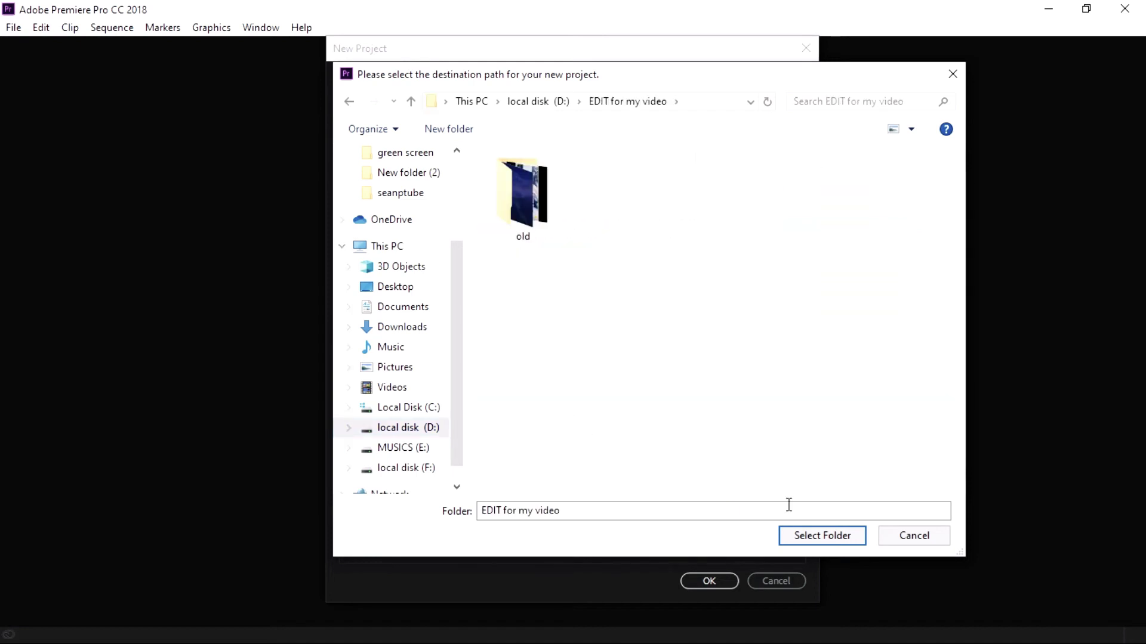
click(841, 536)
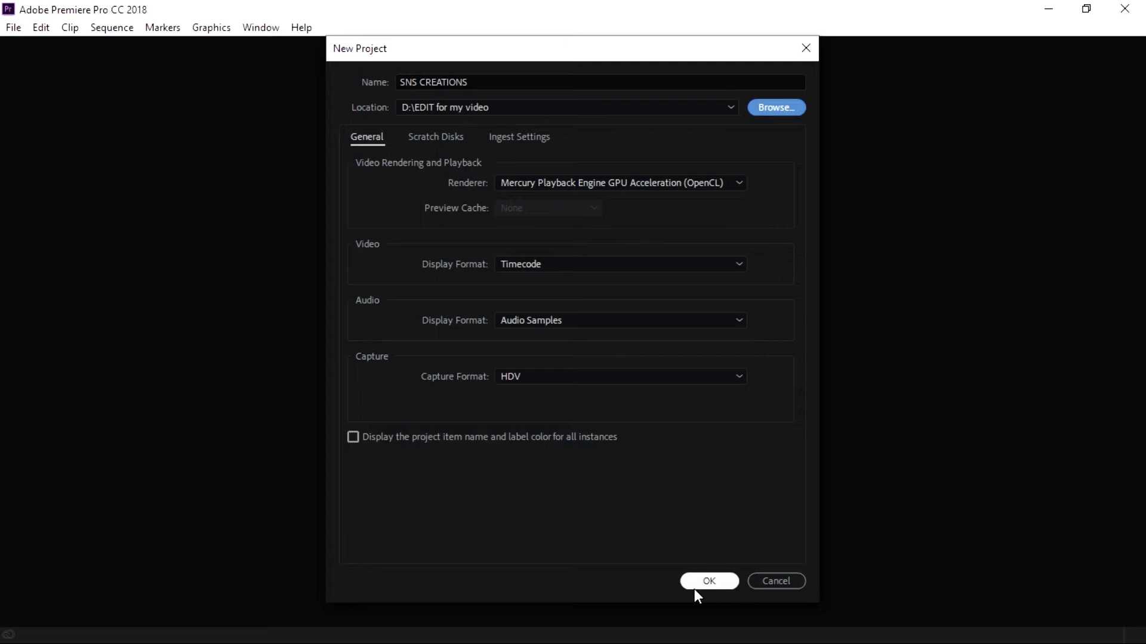
Keep the capture format at HDV and create the project.
click(635, 376)
click(611, 395)
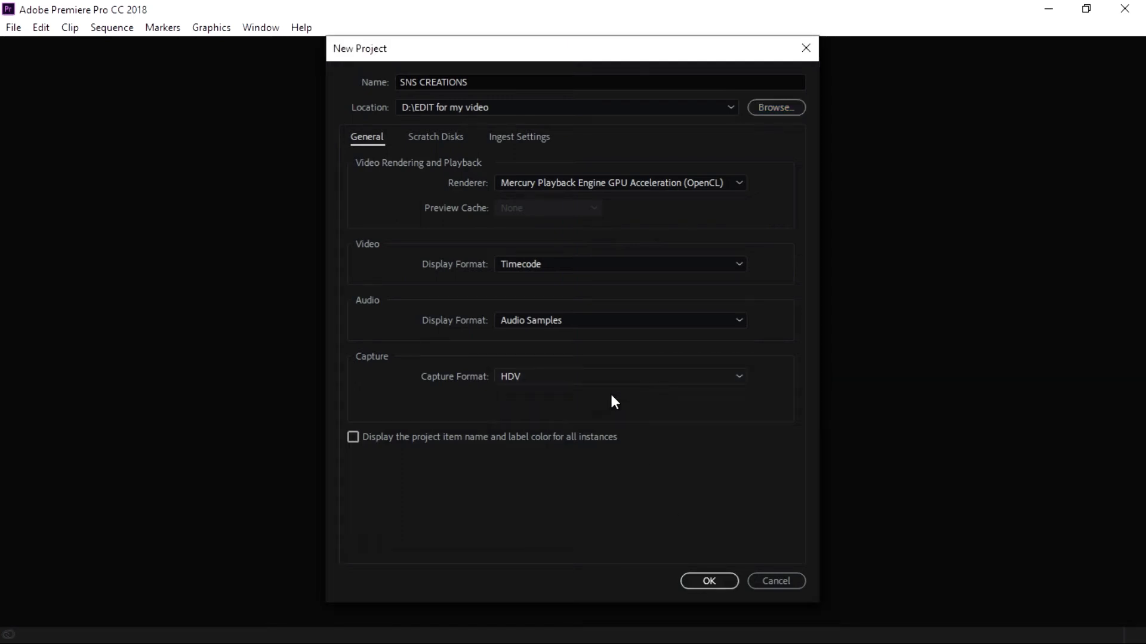
click(637, 377)
click(627, 412)
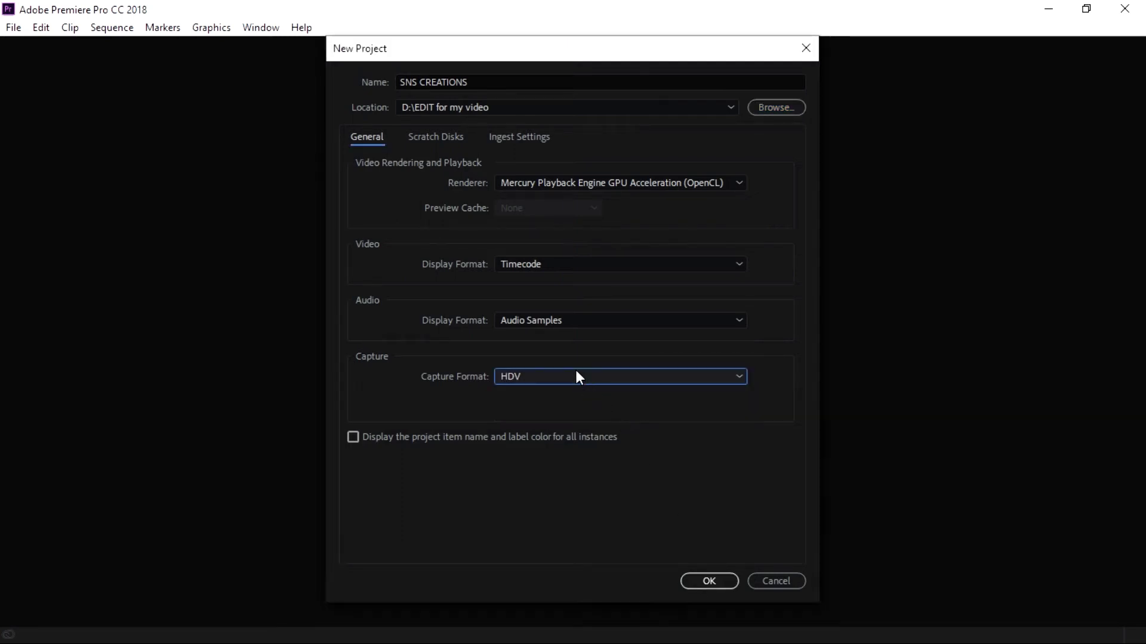
click(696, 579)
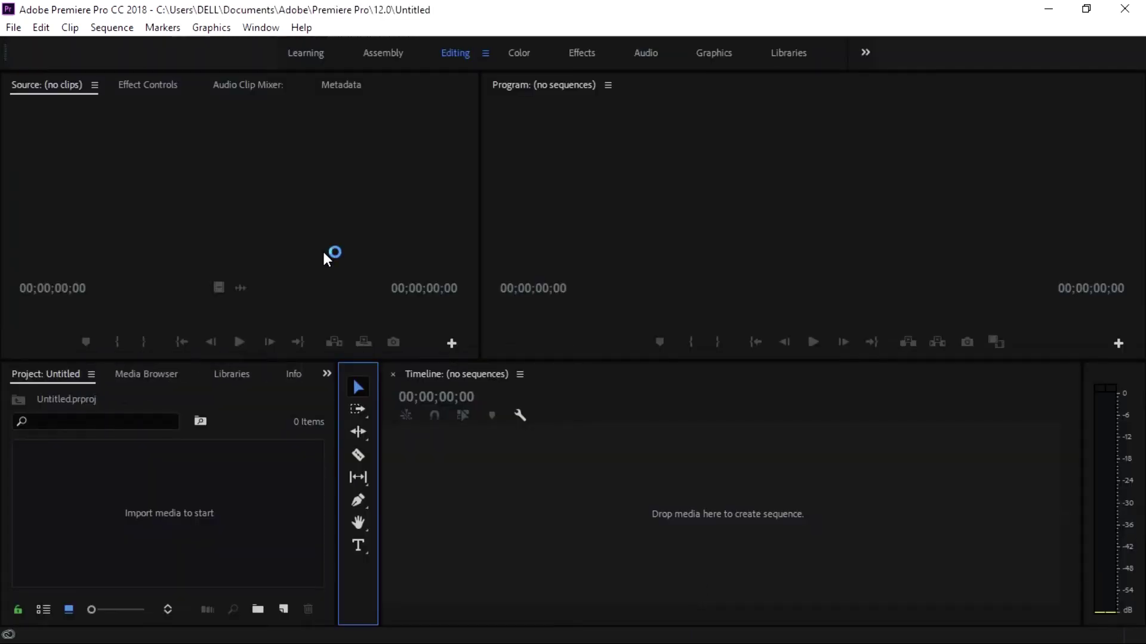
click(324, 253)
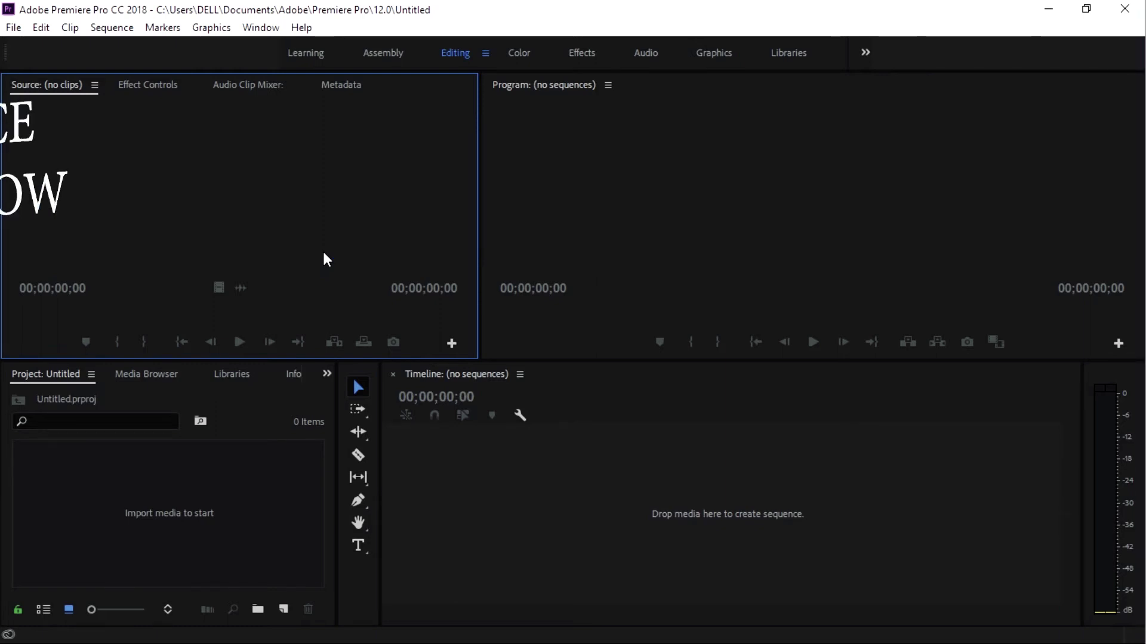
click(613, 209)
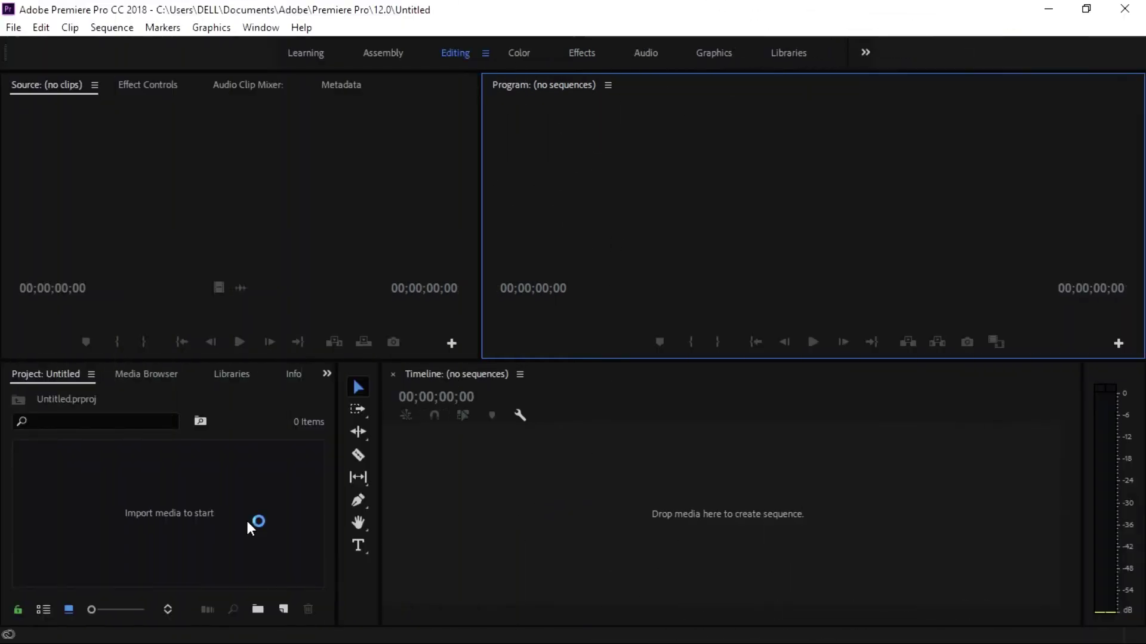
click(248, 522)
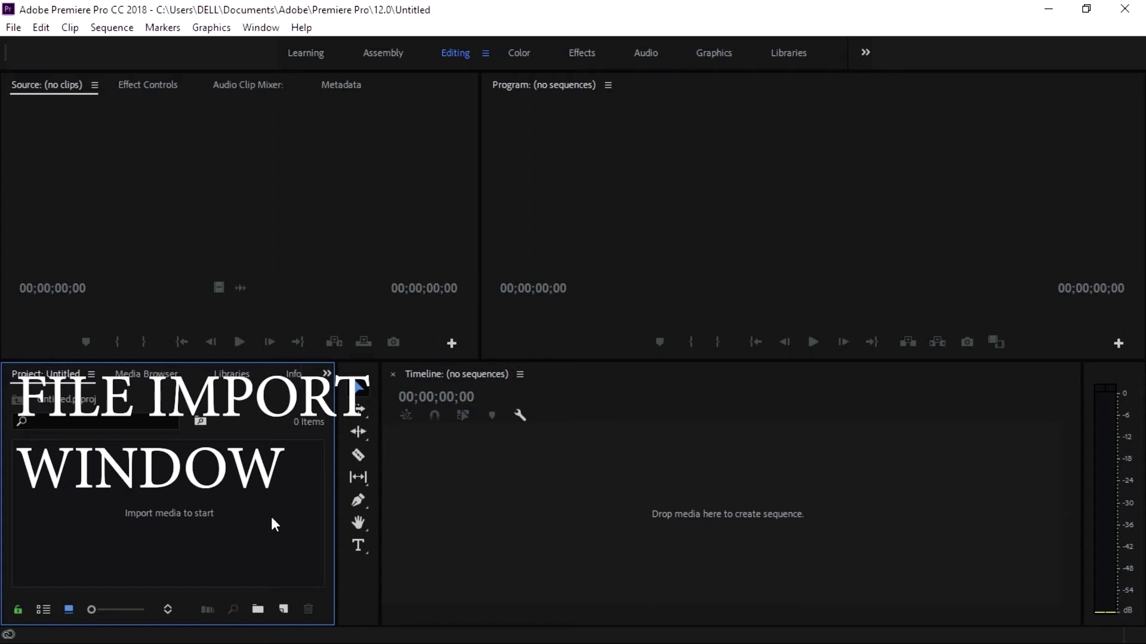
click(551, 459)
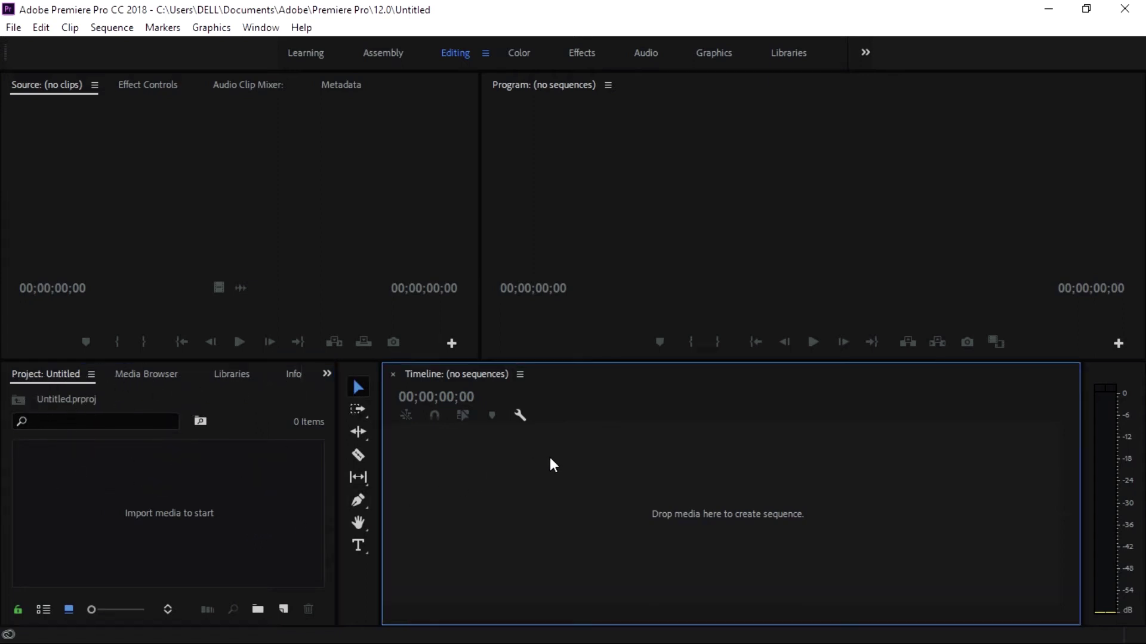
click(349, 576)
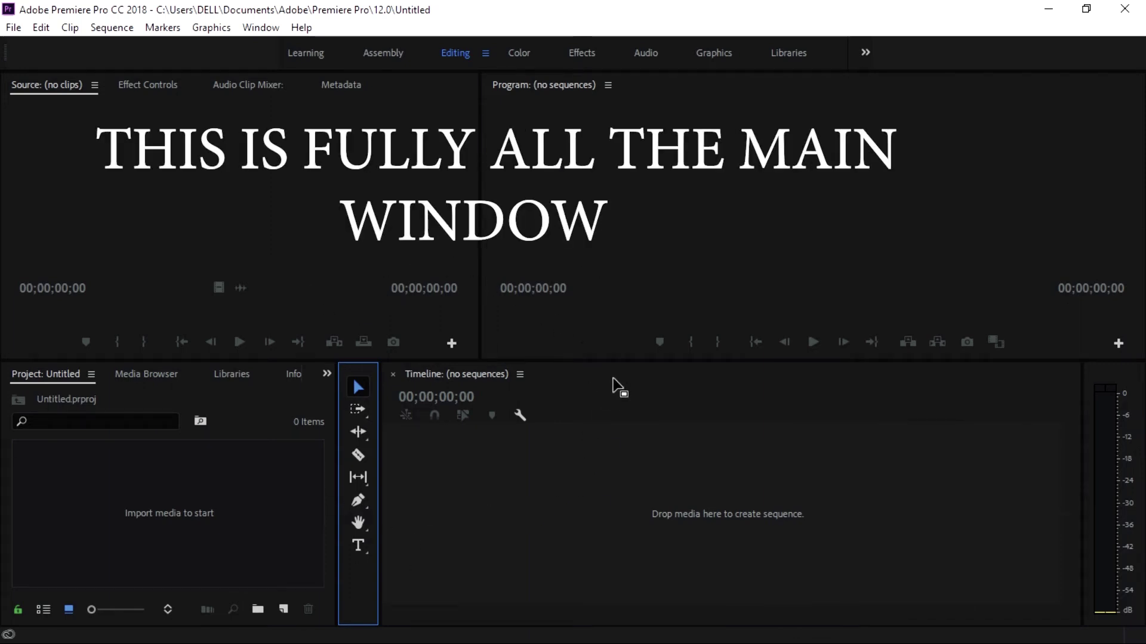
click(592, 224)
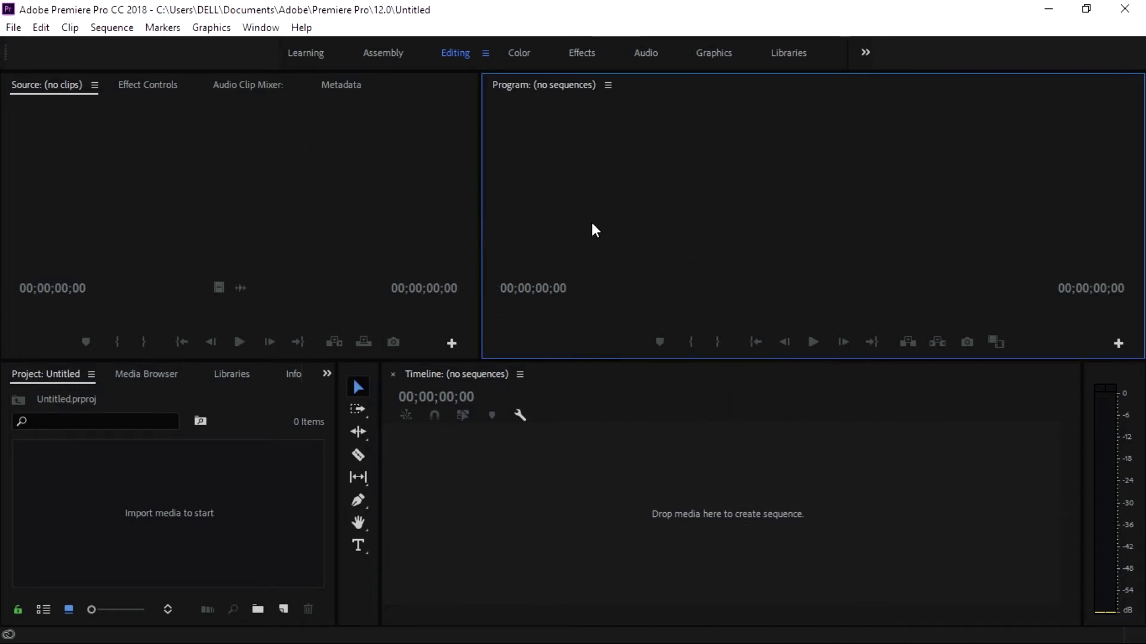
click(158, 486)
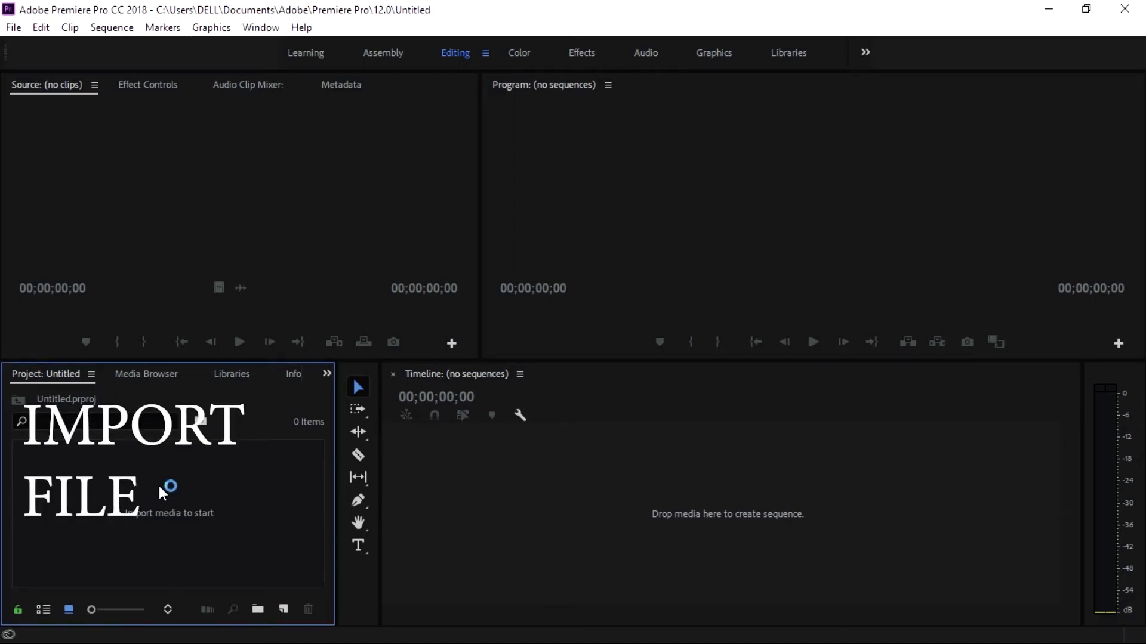
Import the Epic YouTube Logo Green Screen clip into the empty project panel.
right_click(159, 486)
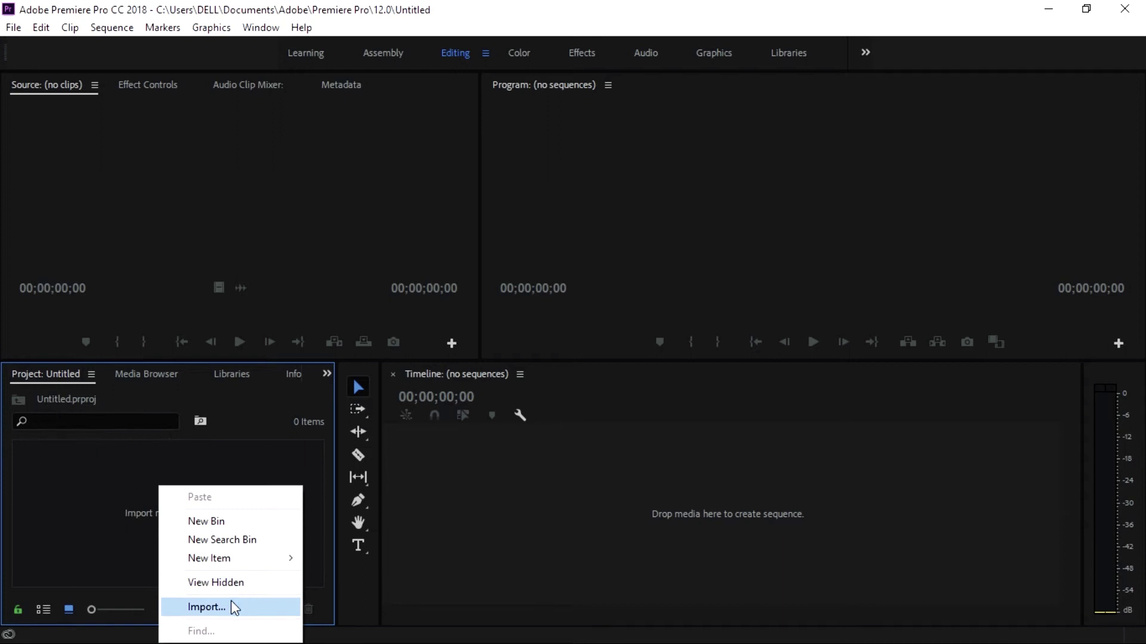
click(232, 602)
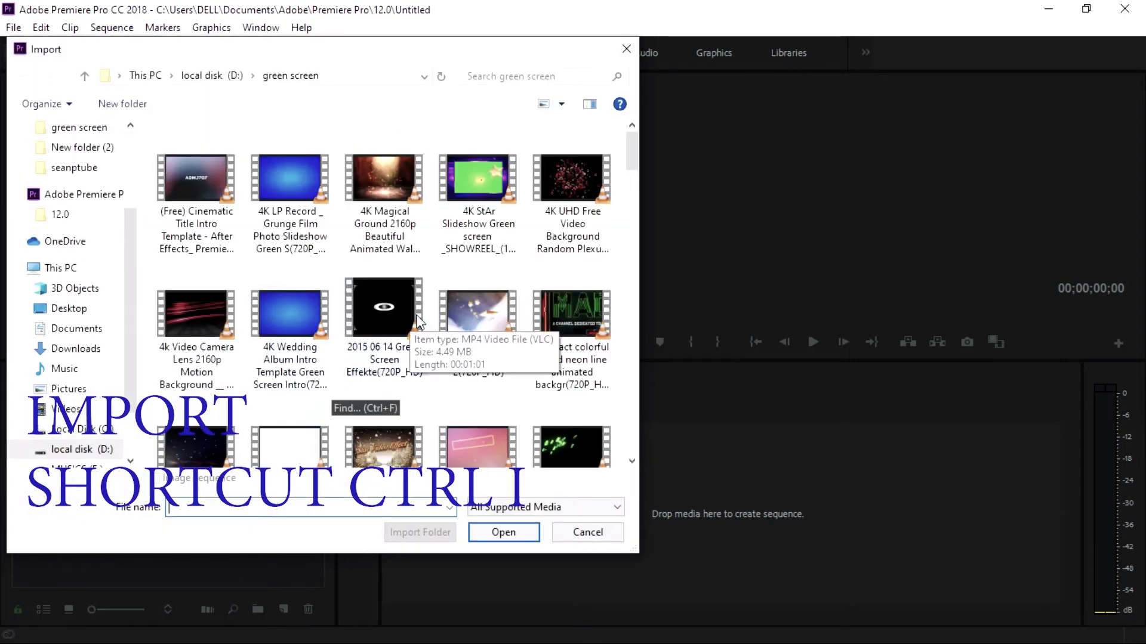
scroll(416, 320, down, 1)
scroll(418, 321, down, 2)
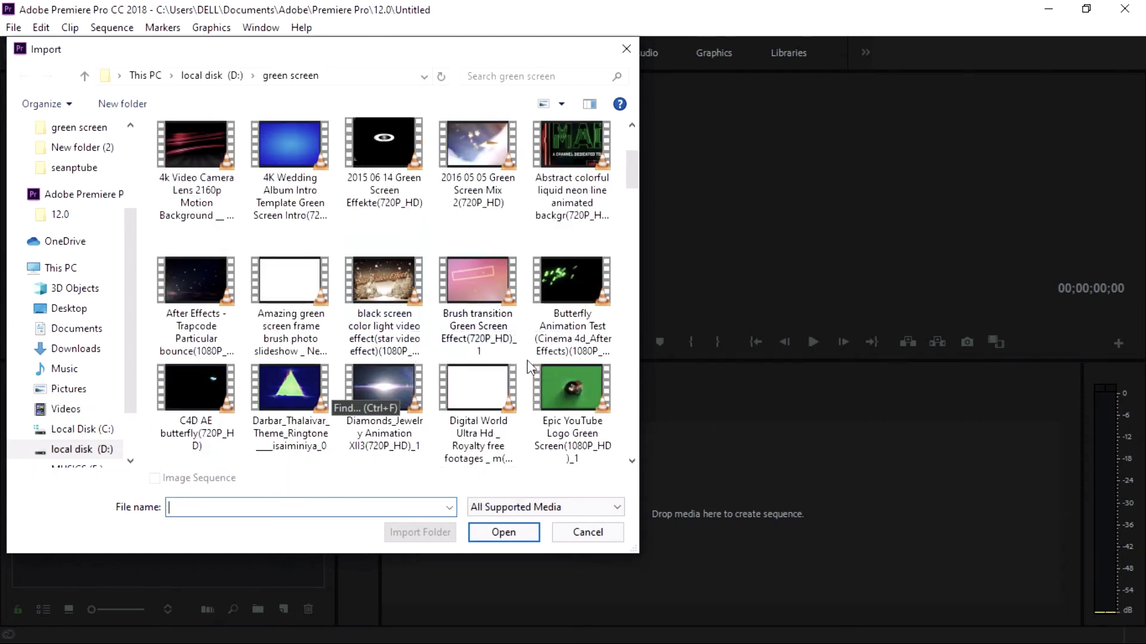
click(562, 392)
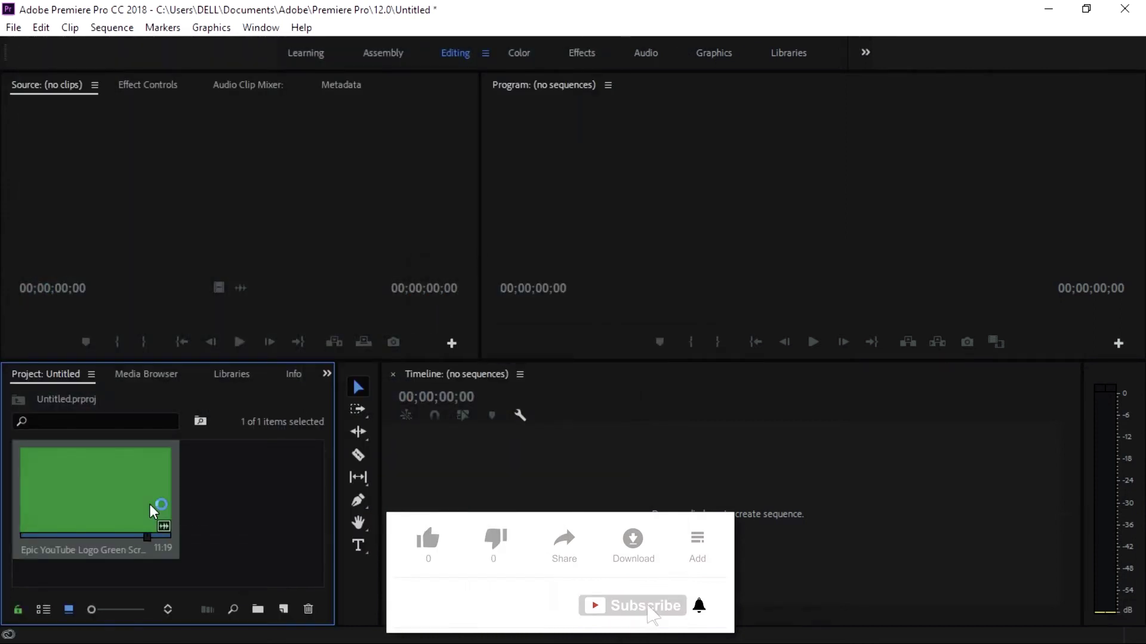
Preview the logo clip, drop it on the timeline as a new sequence, and play it.
double_click(149, 504)
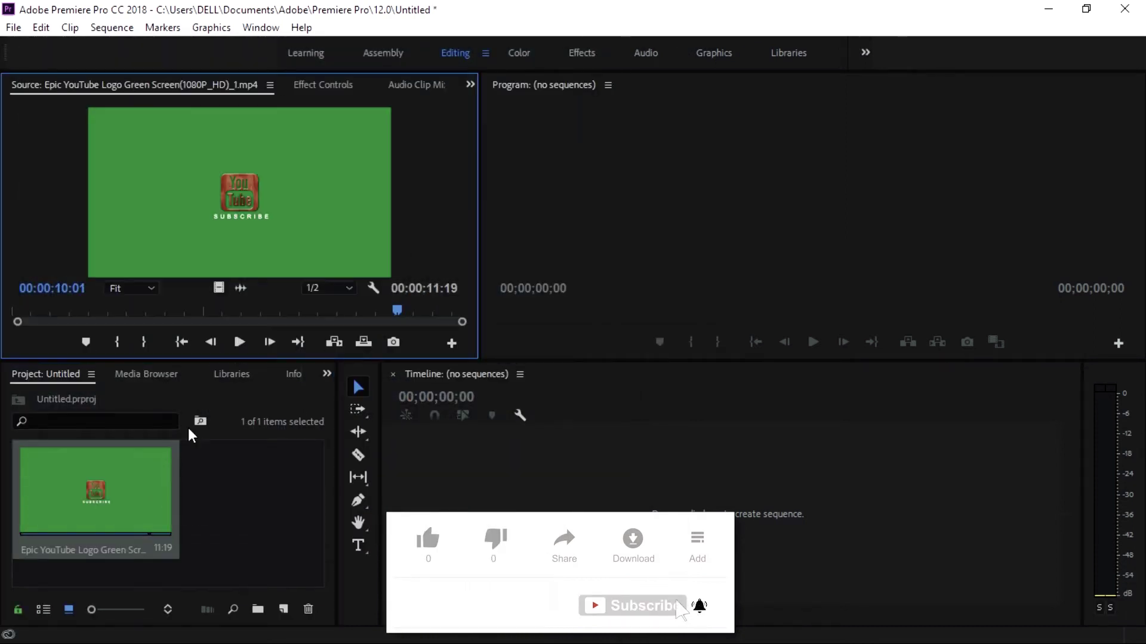
click(239, 342)
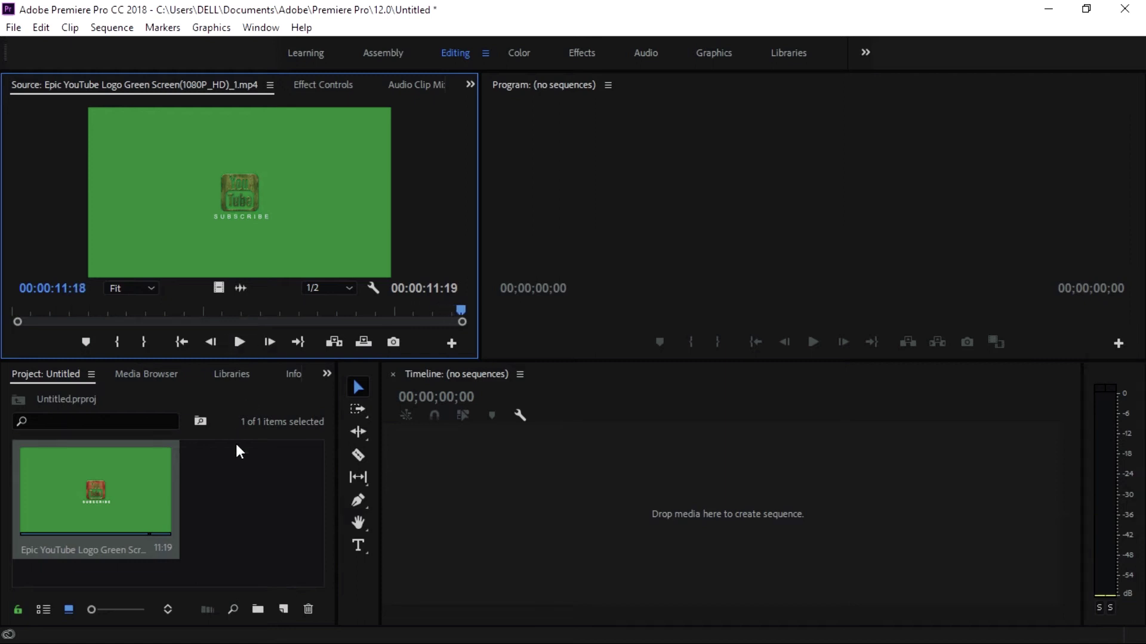
drag(135, 499, 442, 504)
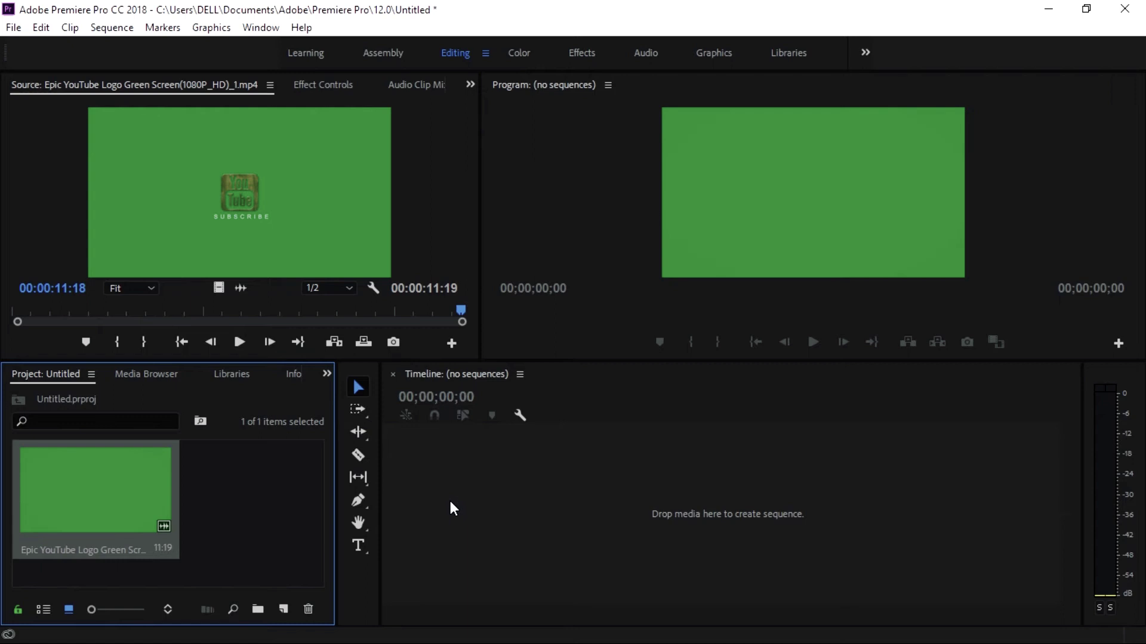
click(812, 342)
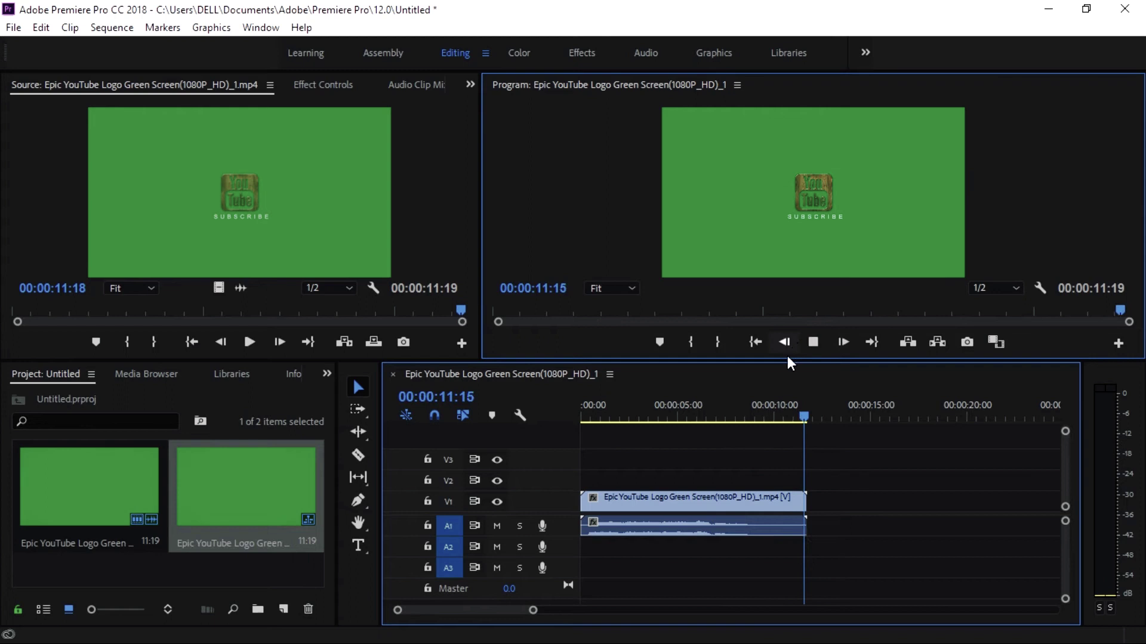
click(776, 416)
Cut the logo clip at four points with the Razor tool and play back the result.
drag(776, 416, 582, 420)
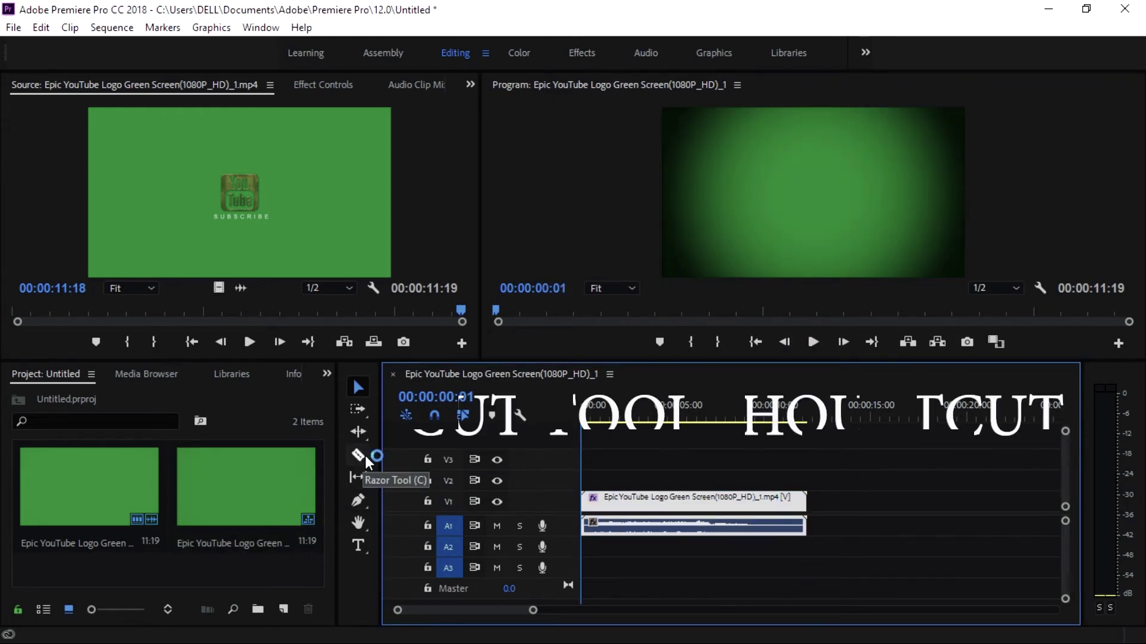
click(362, 456)
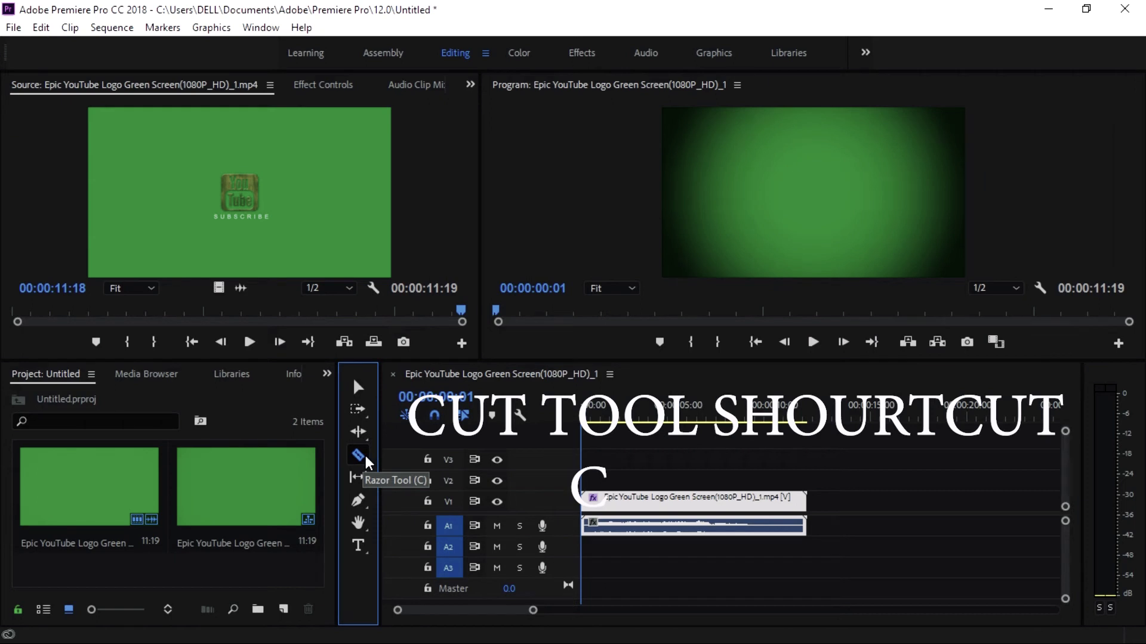
click(607, 501)
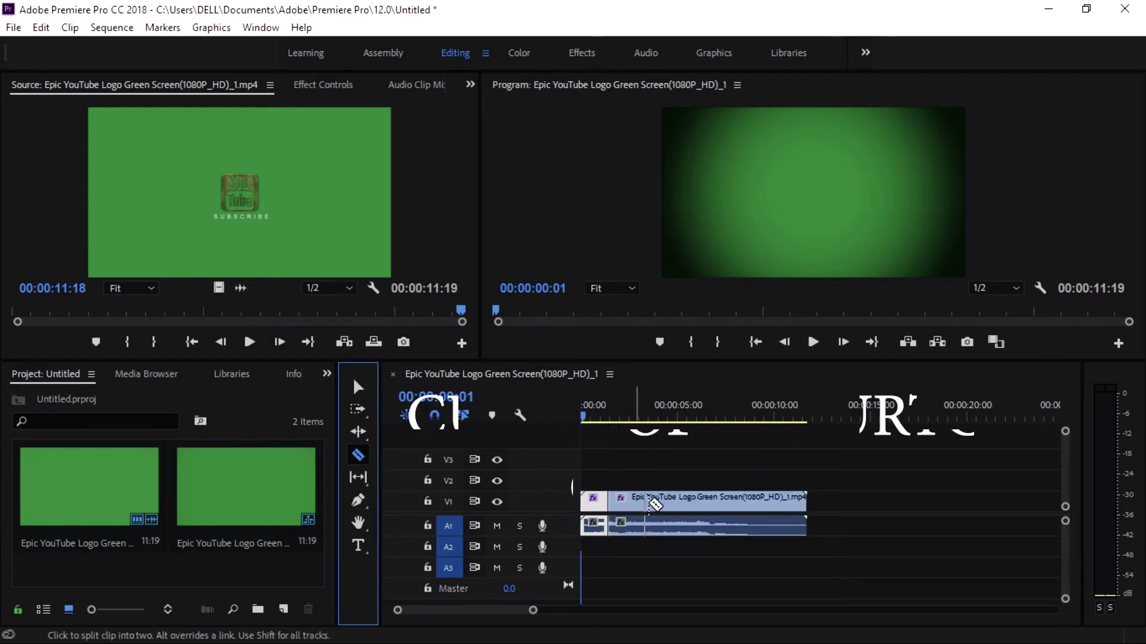
click(648, 502)
click(712, 501)
click(773, 501)
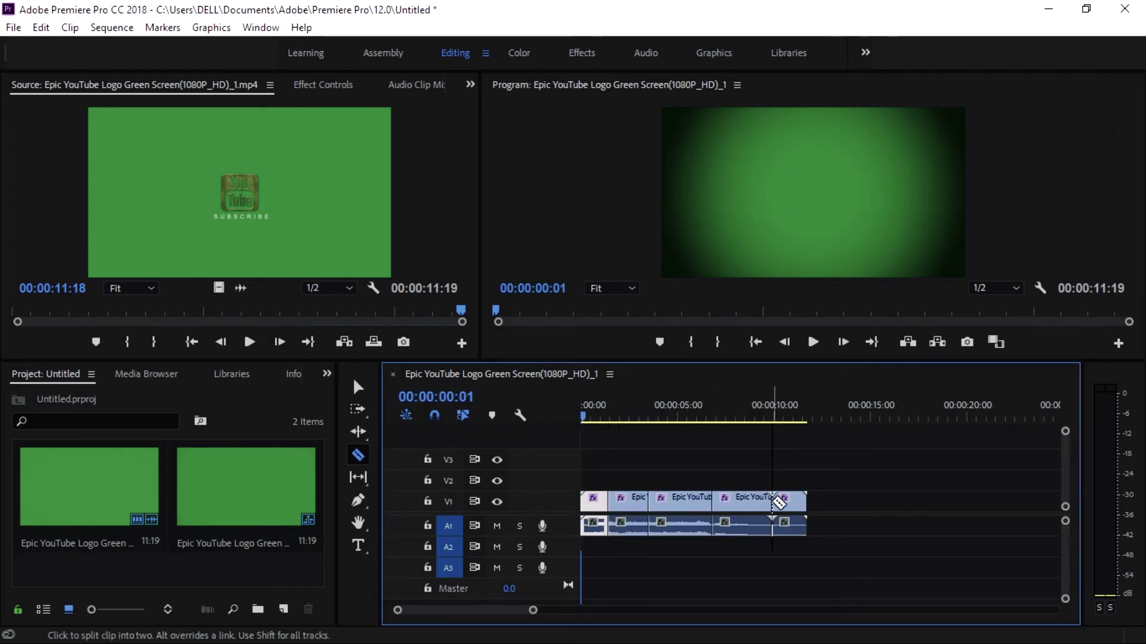
click(813, 341)
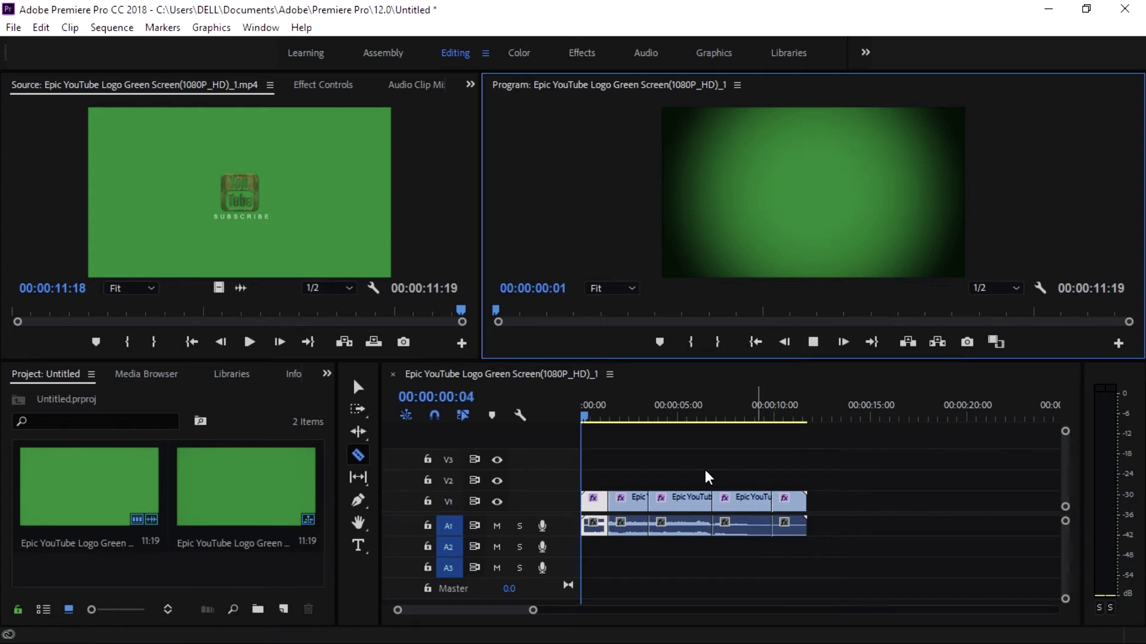
click(814, 349)
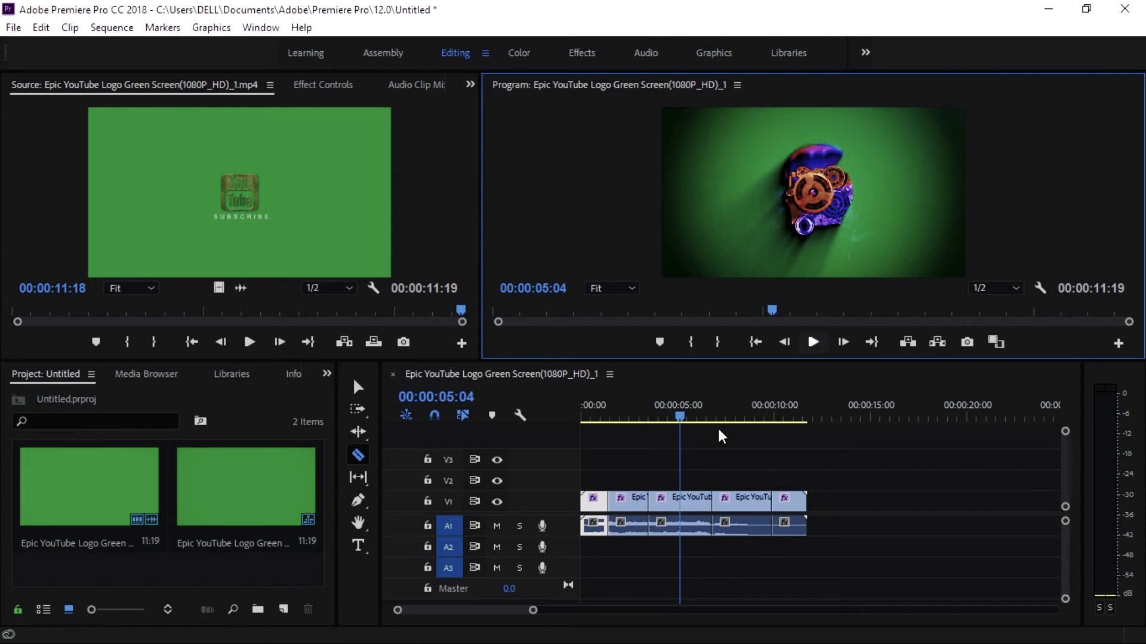
click(369, 552)
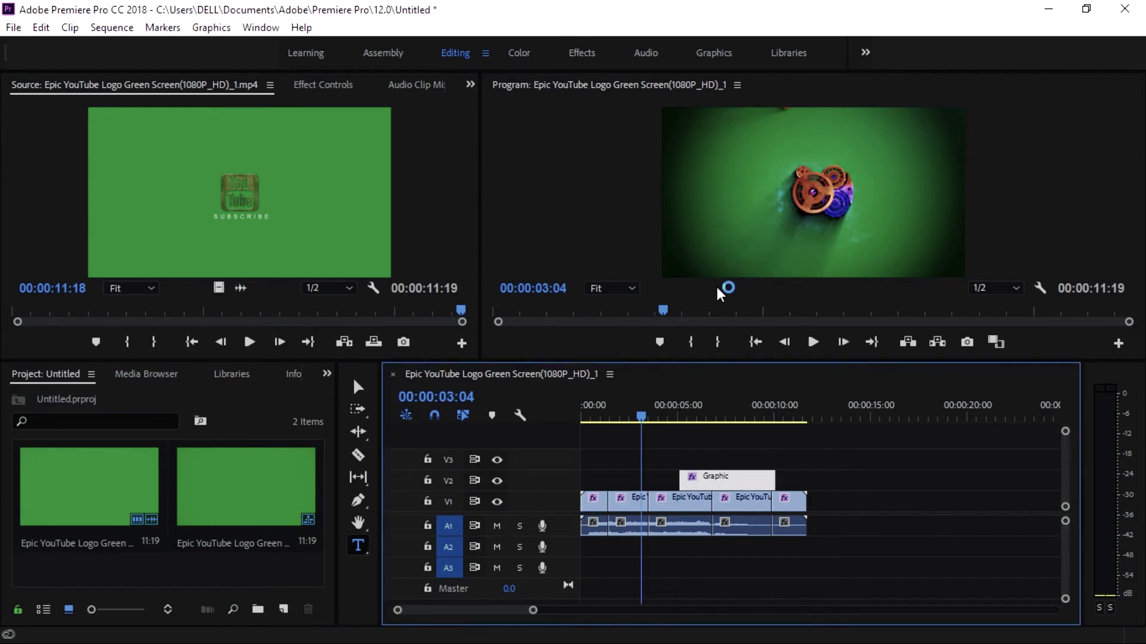
Add the SNS CREATIONS title around five seconds, then slide it to start near 00:00:06:21.
drag(642, 417, 684, 420)
click(750, 237)
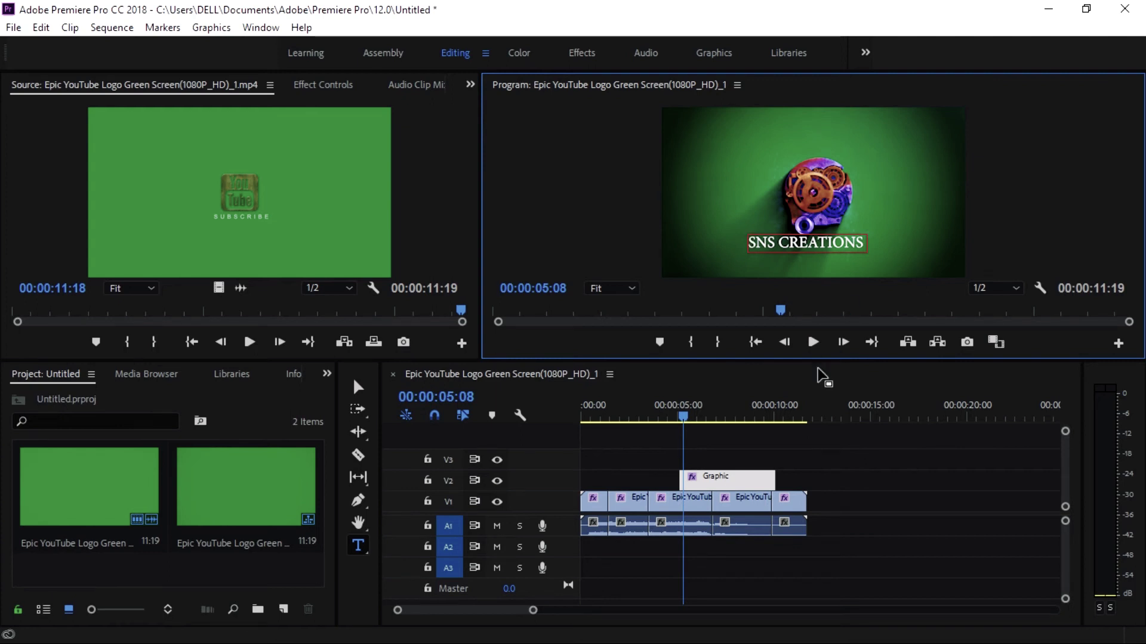
click(812, 341)
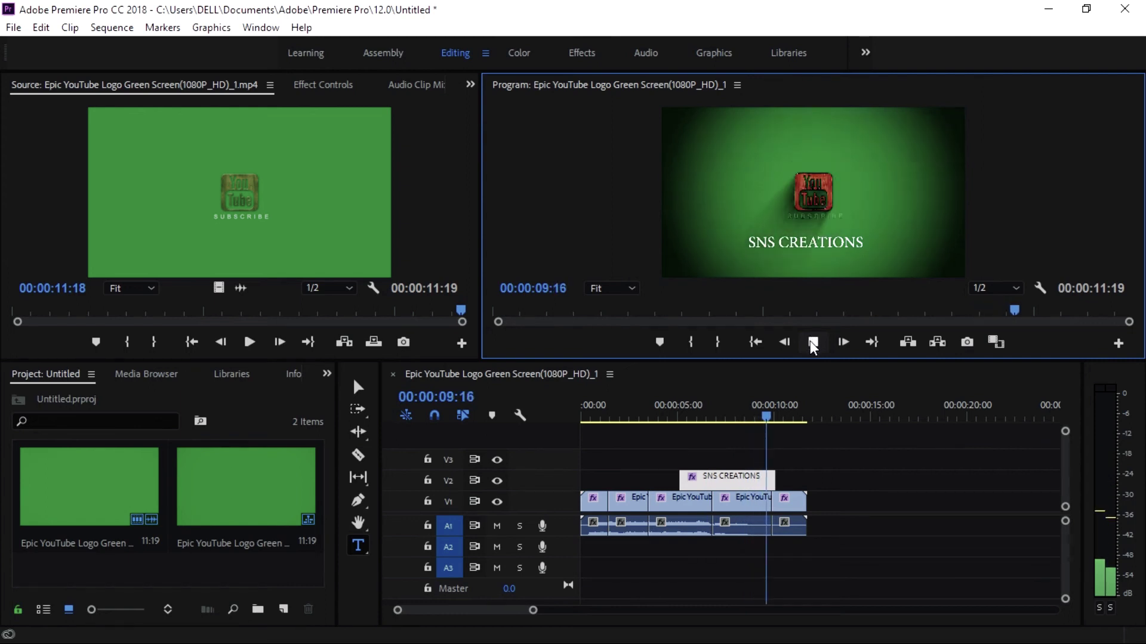
drag(748, 476, 762, 477)
click(813, 345)
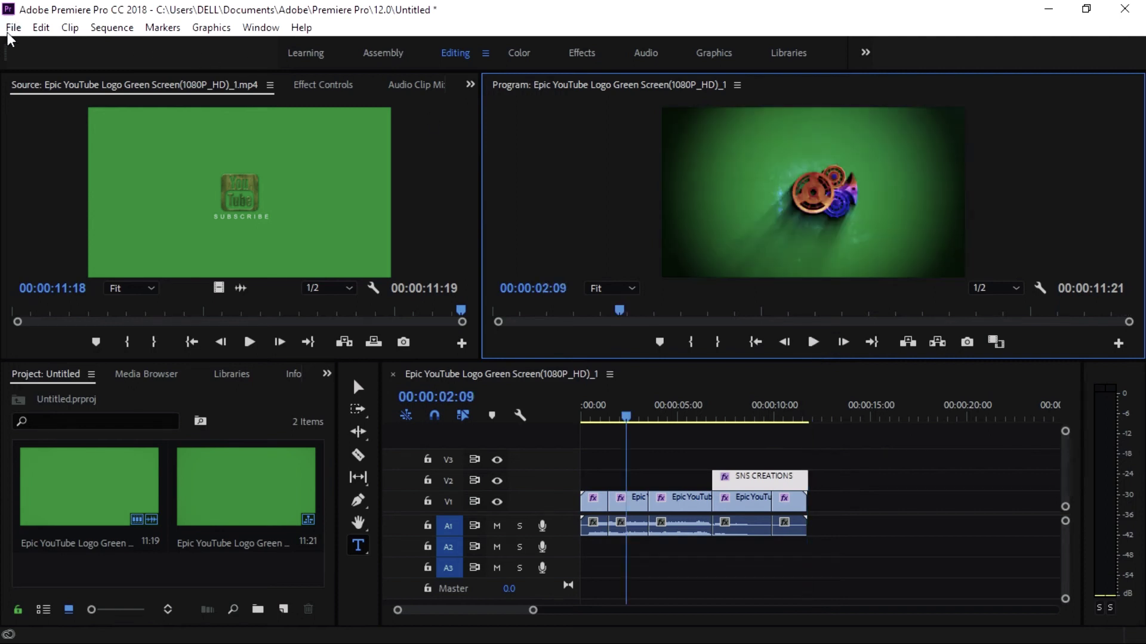
Open the Export Media settings with H.264 kept as the format.
click(14, 27)
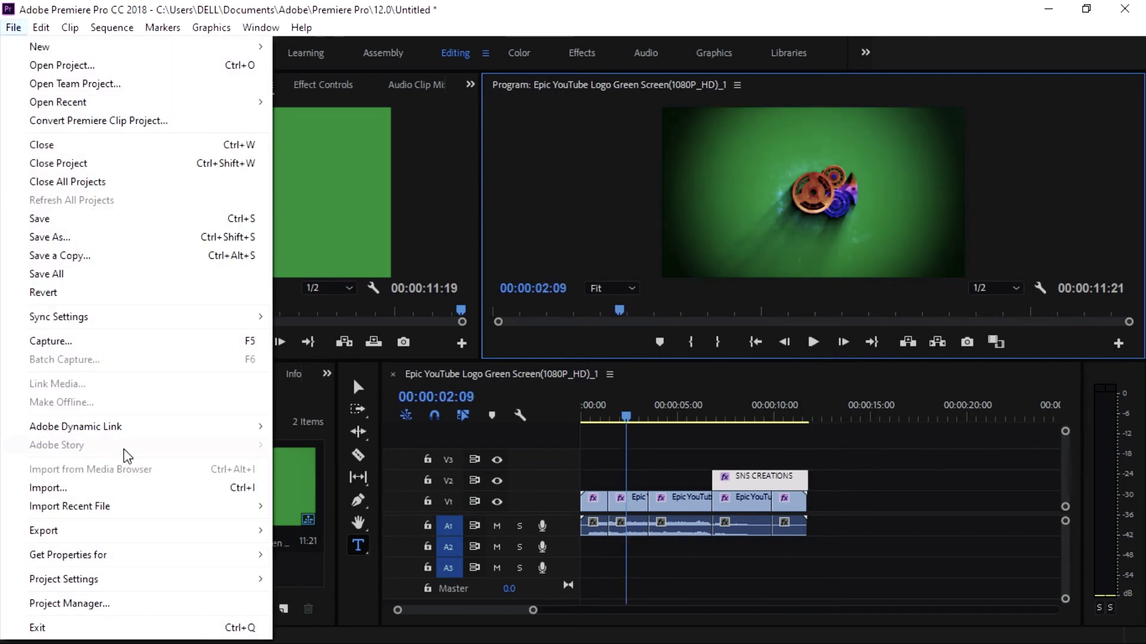
mouse_move(245, 540)
click(373, 328)
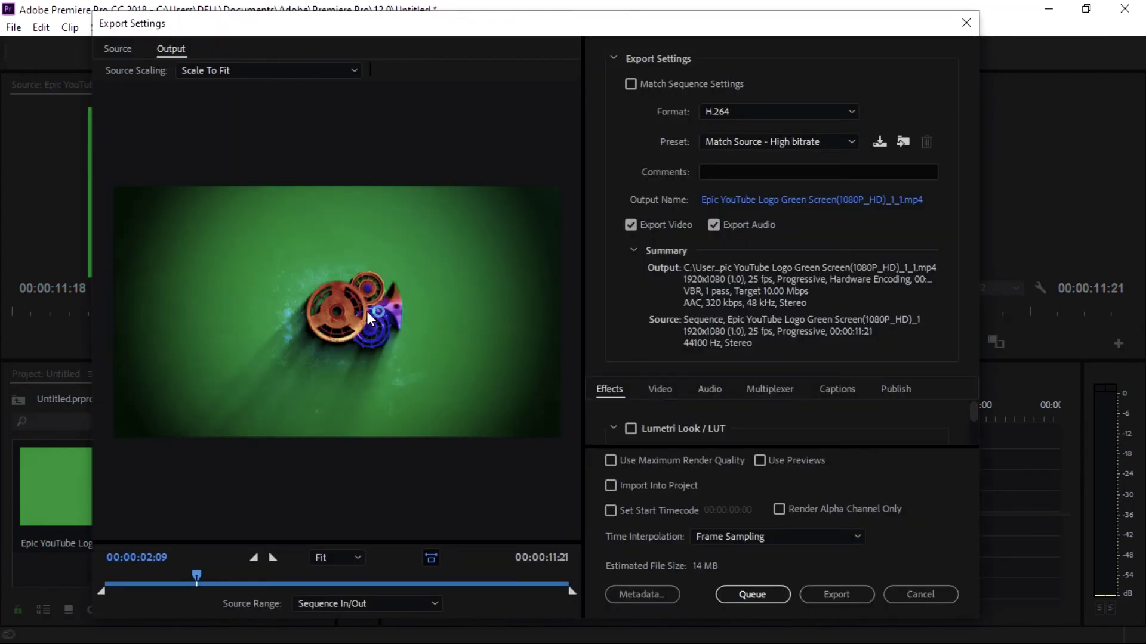
click(773, 109)
click(760, 285)
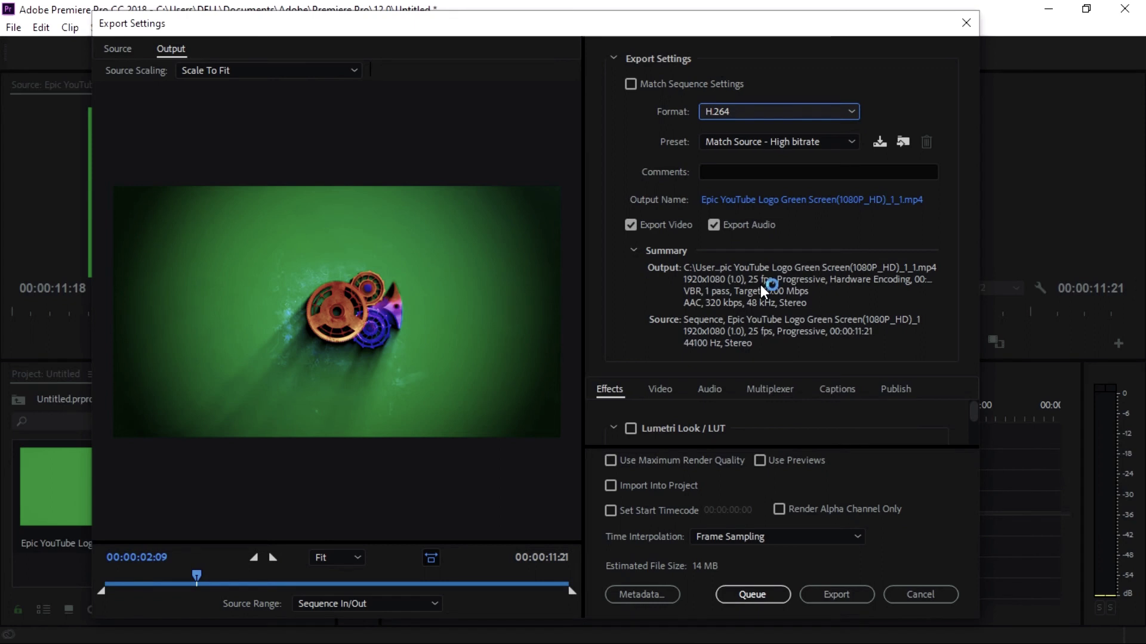
Save the output file to the 12.0 folder and start the export.
click(818, 203)
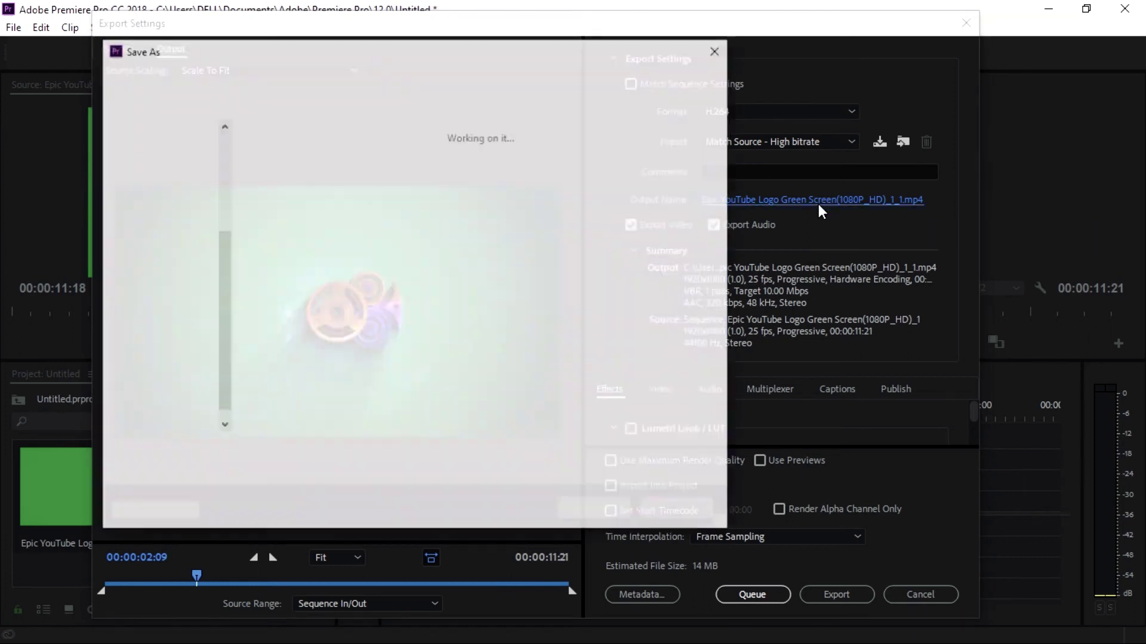
click(252, 77)
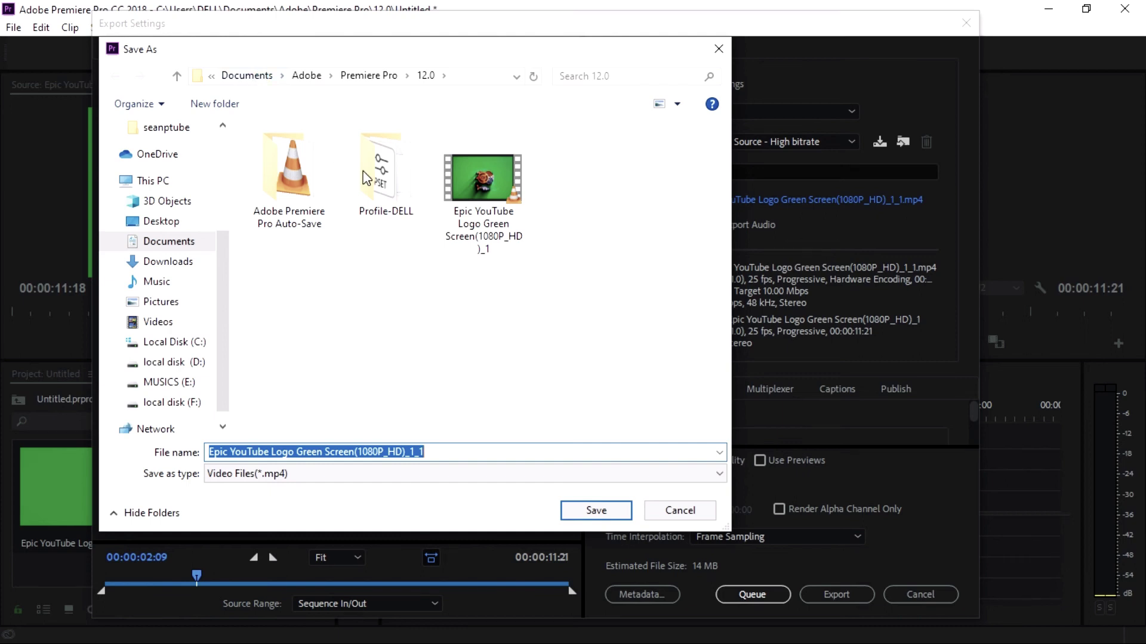
click(614, 519)
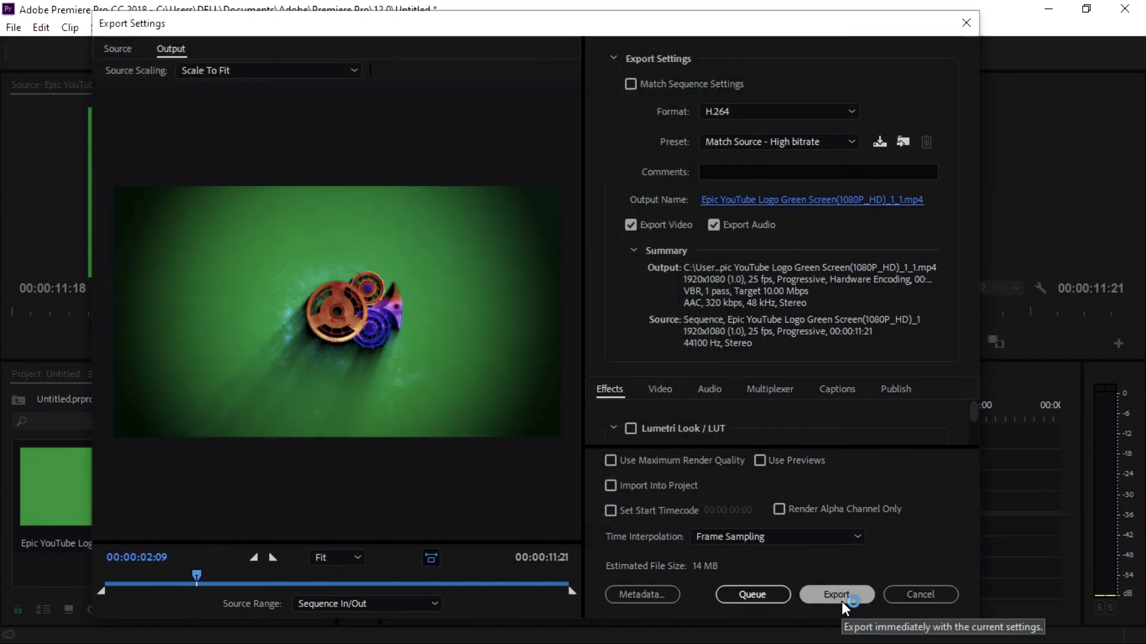
click(842, 597)
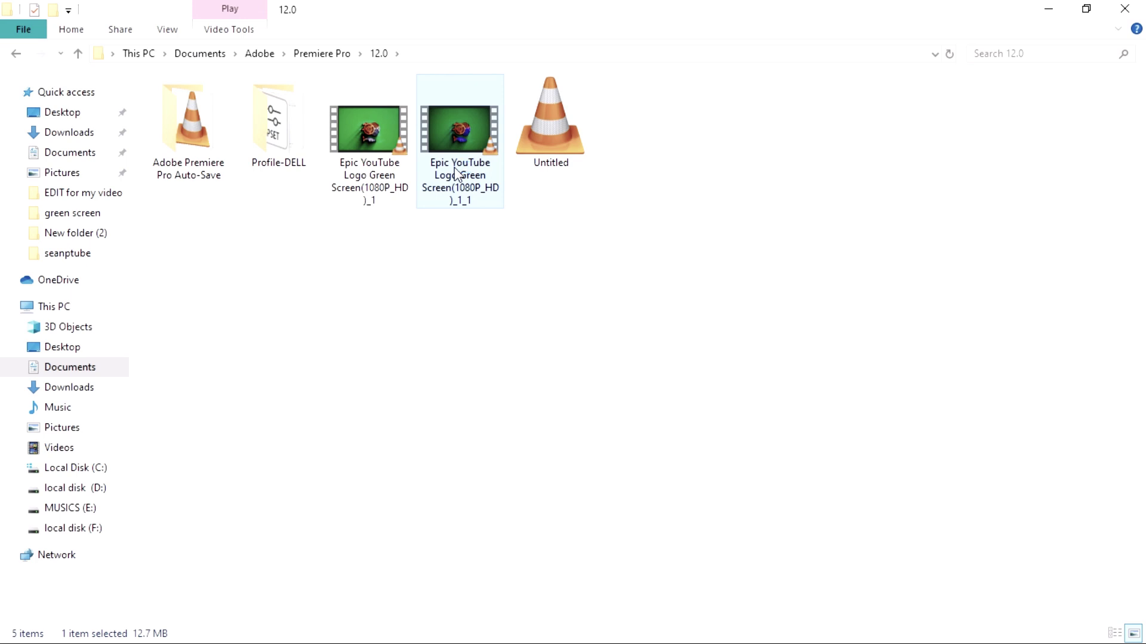
Play the exported Epic YouTube Logo Green Screen(1080P_HD)_1_1 video file.
double_click(455, 170)
double_click(455, 170)
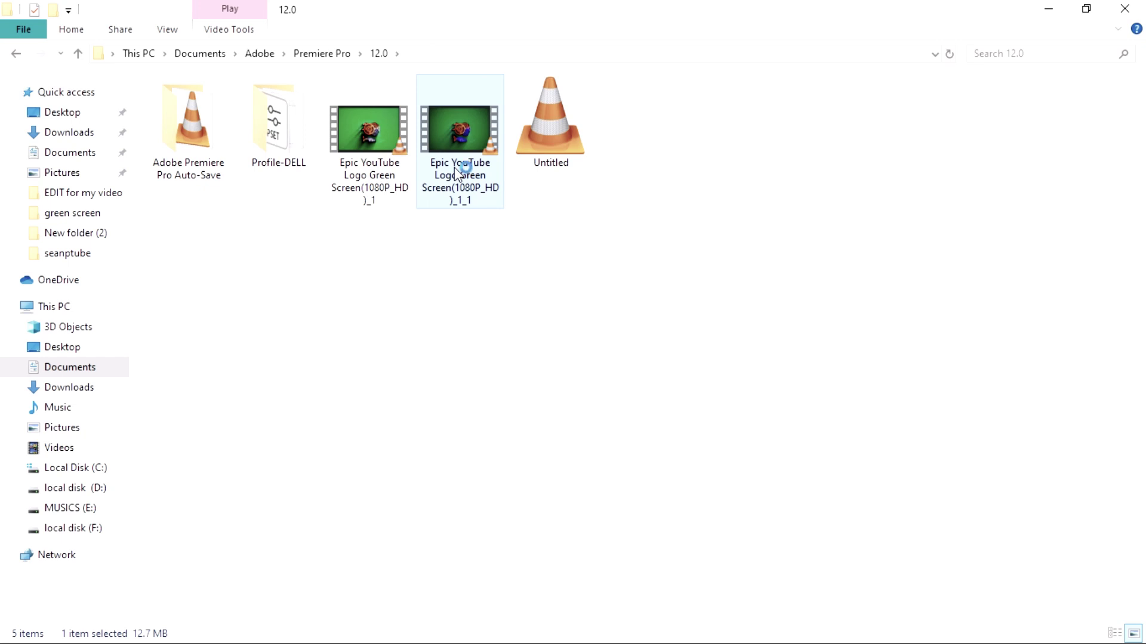